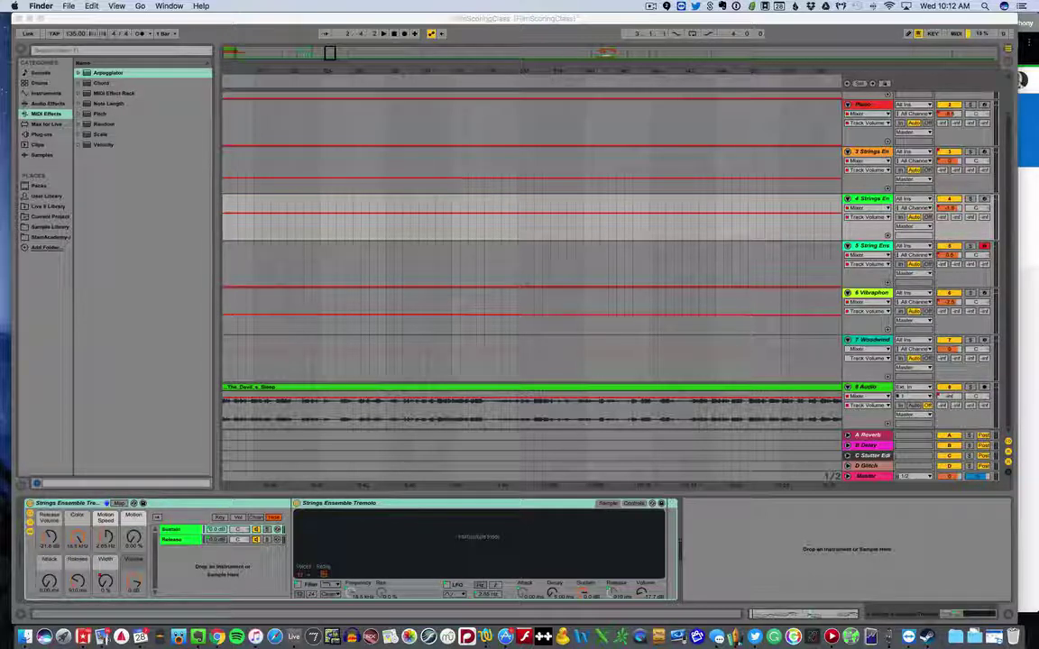
- Bring Live to the front so The Devil's Sleep video window appears beside the arrangement
click(137, 19)
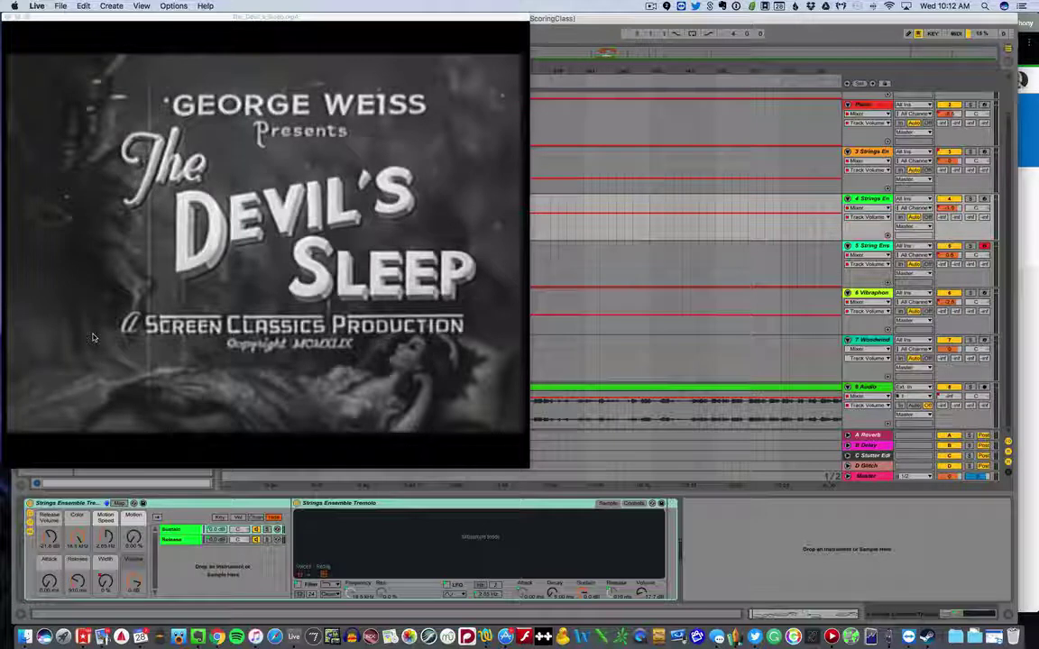